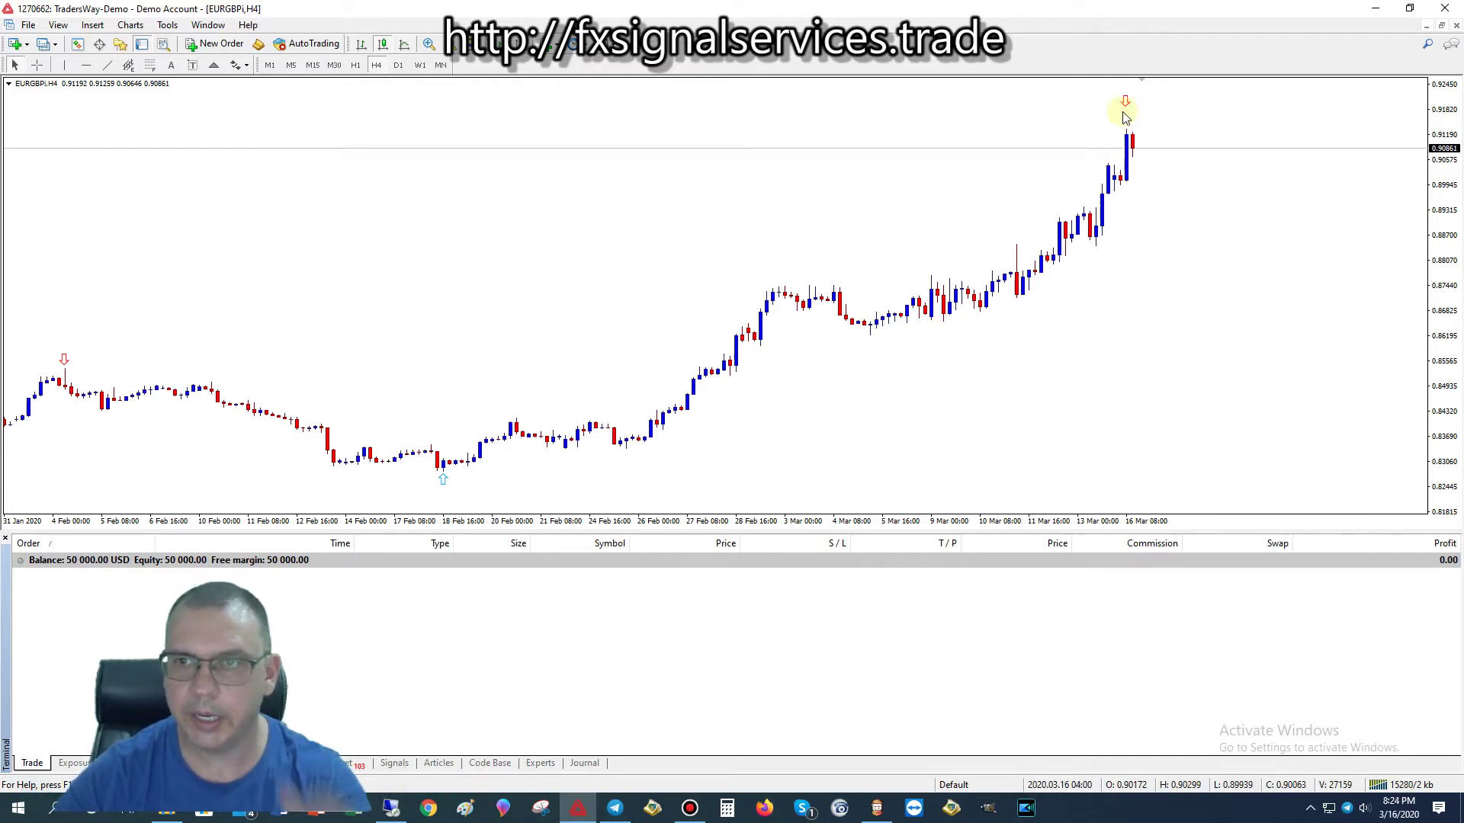
Step: Draw a trendline rising from the March swing low on the EURGBP H4 chart
{"action": "mouse_move", "coordinate": [1130, 137]}
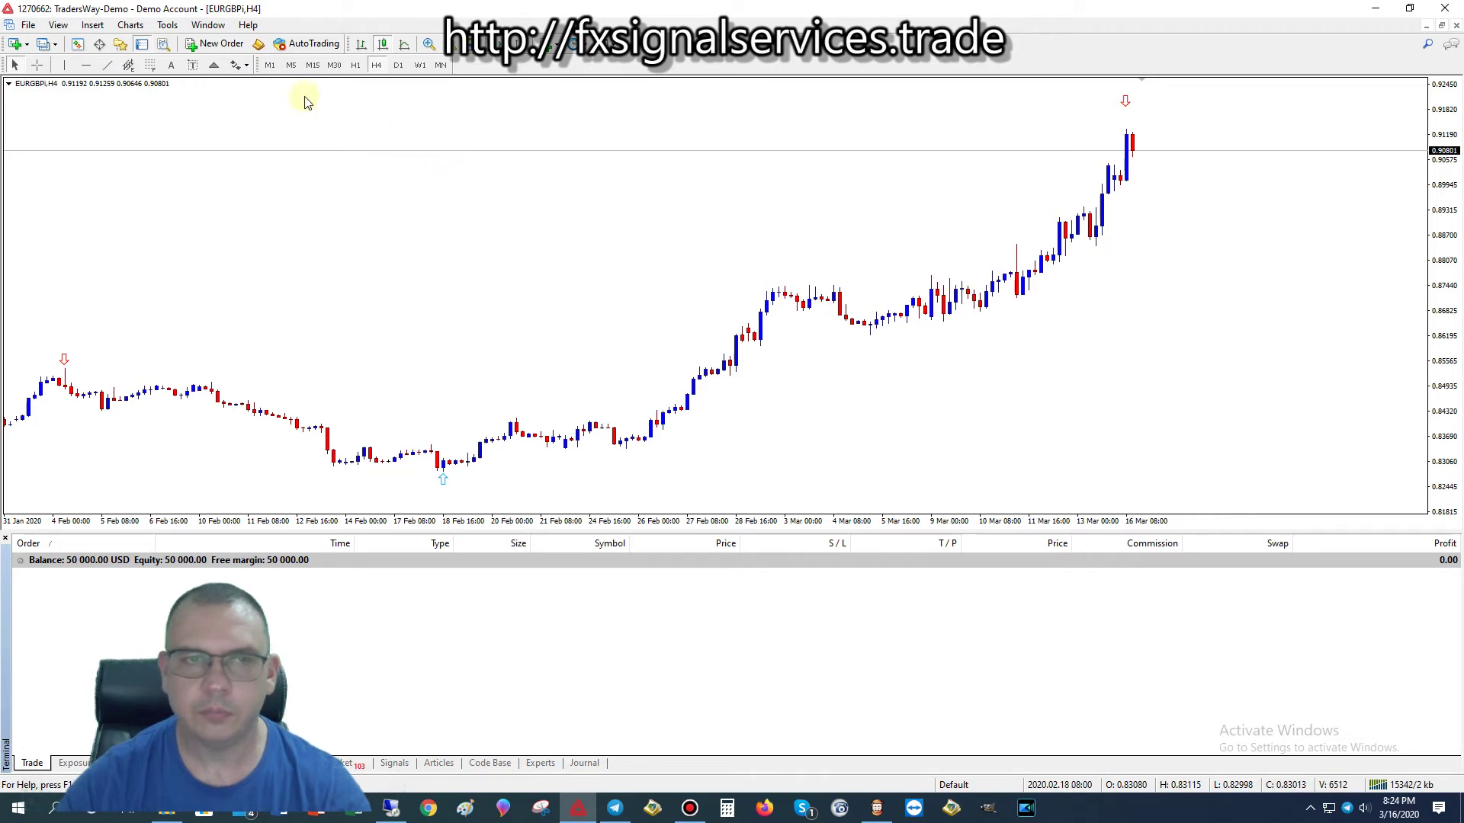
{"action": "left_click", "coordinate": [107, 67]}
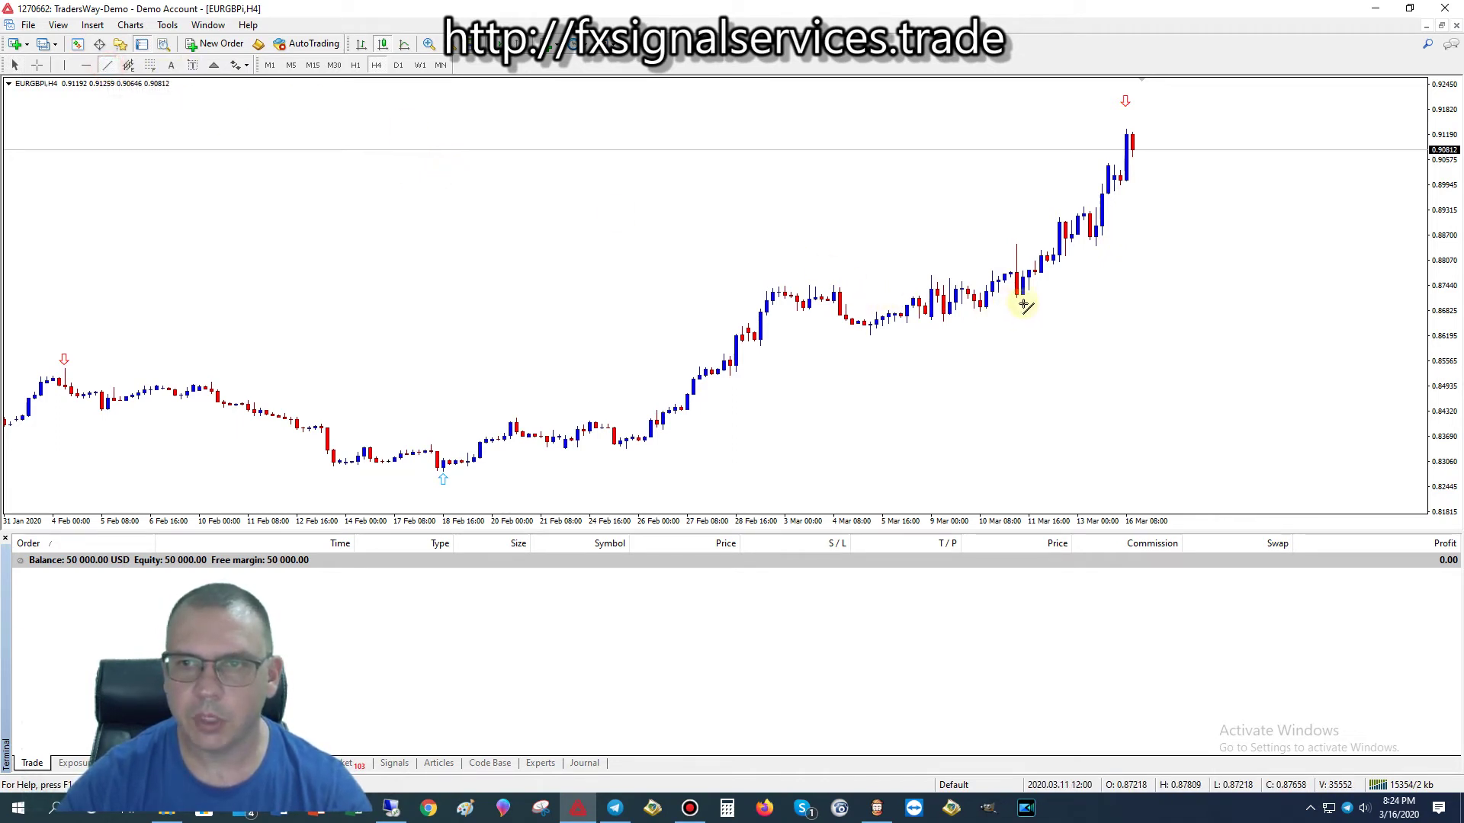
{"action": "left_click_drag", "start_coordinate": [1024, 297], "coordinate": [1111, 239]}
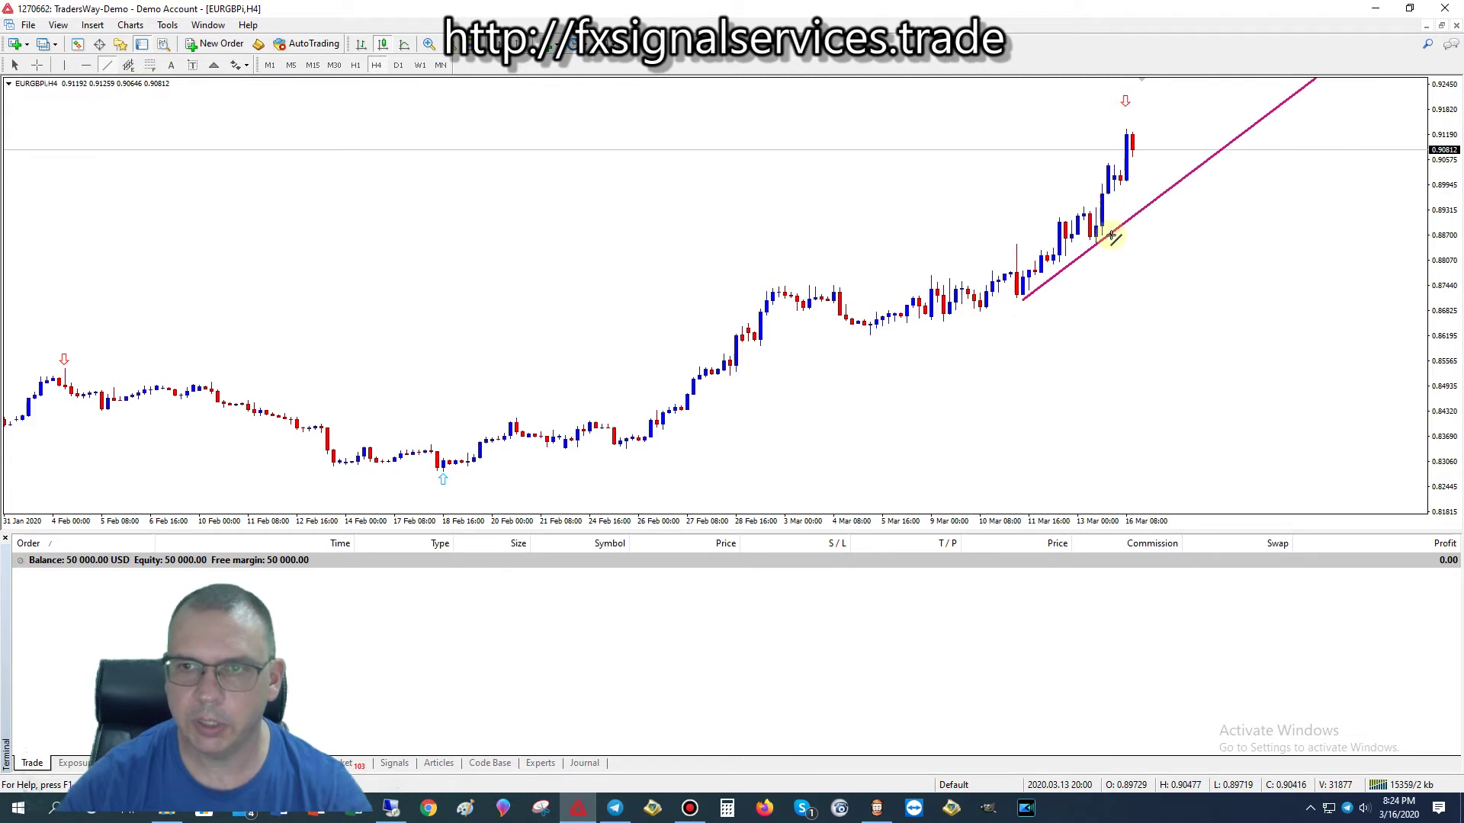
Step: Lower the trendline's start and nudge its far end to flatten the slope, then switch to H1
{"action": "double_click", "coordinate": [1082, 255]}
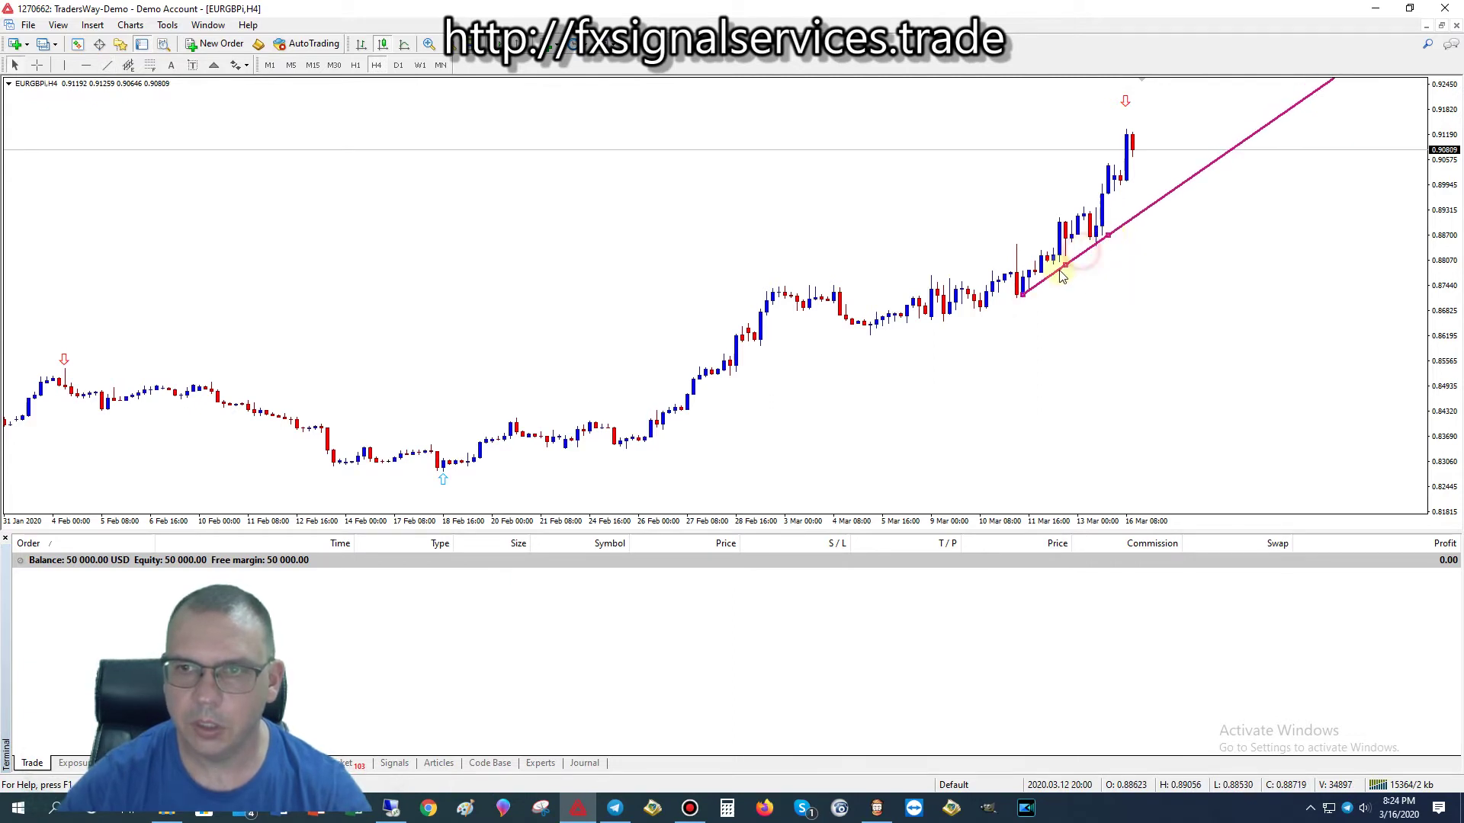
{"action": "left_click_drag", "start_coordinate": [1022, 296], "coordinate": [1006, 308]}
{"action": "left_click_drag", "start_coordinate": [1109, 242], "coordinate": [1113, 244]}
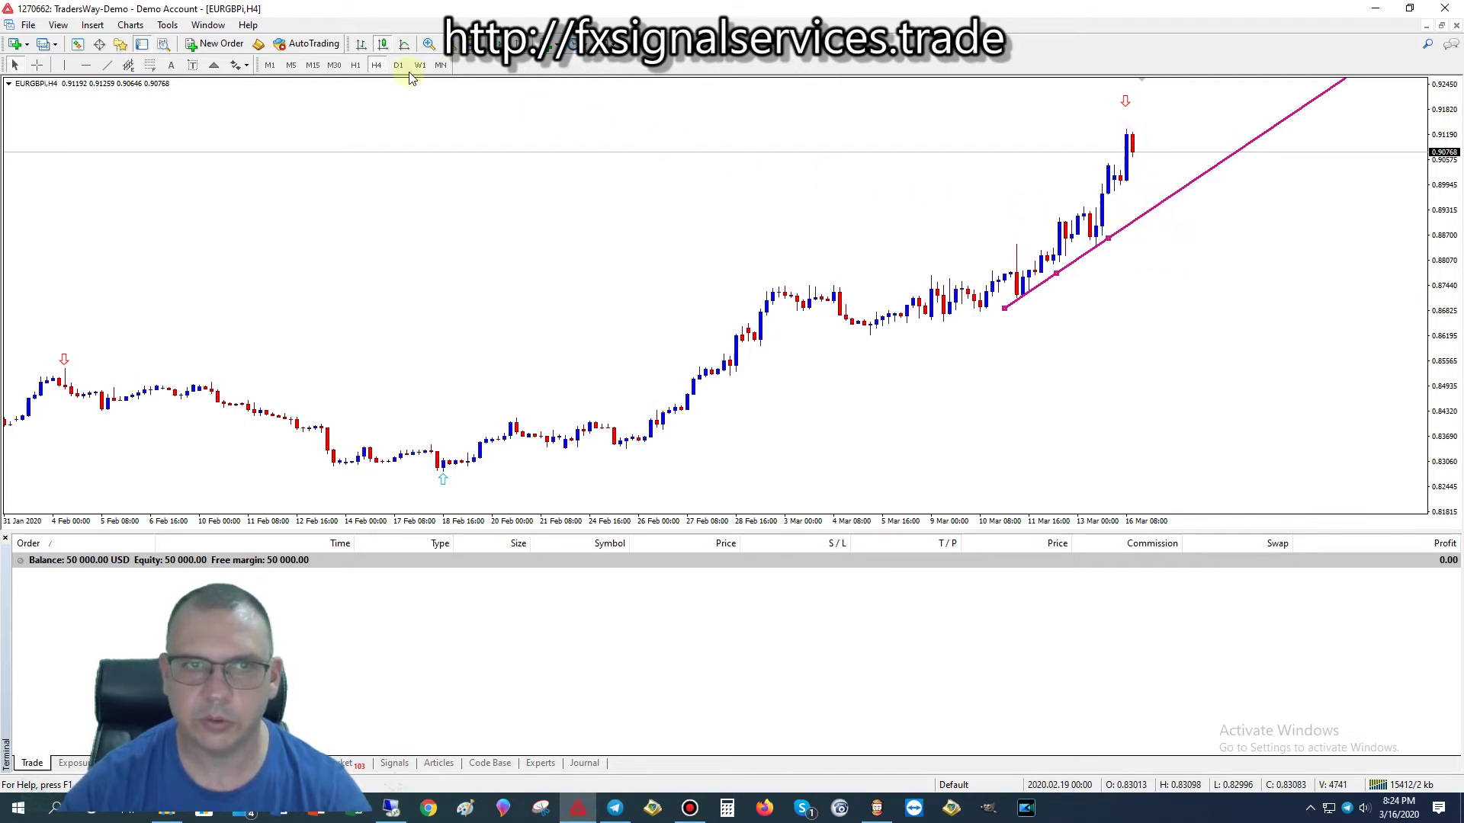
{"action": "left_click", "coordinate": [355, 65]}
Step: Stretch the hourly chart's price scale to compare the candles against the trendline
{"action": "left_click_drag", "start_coordinate": [1440, 381], "coordinate": [1449, 284]}
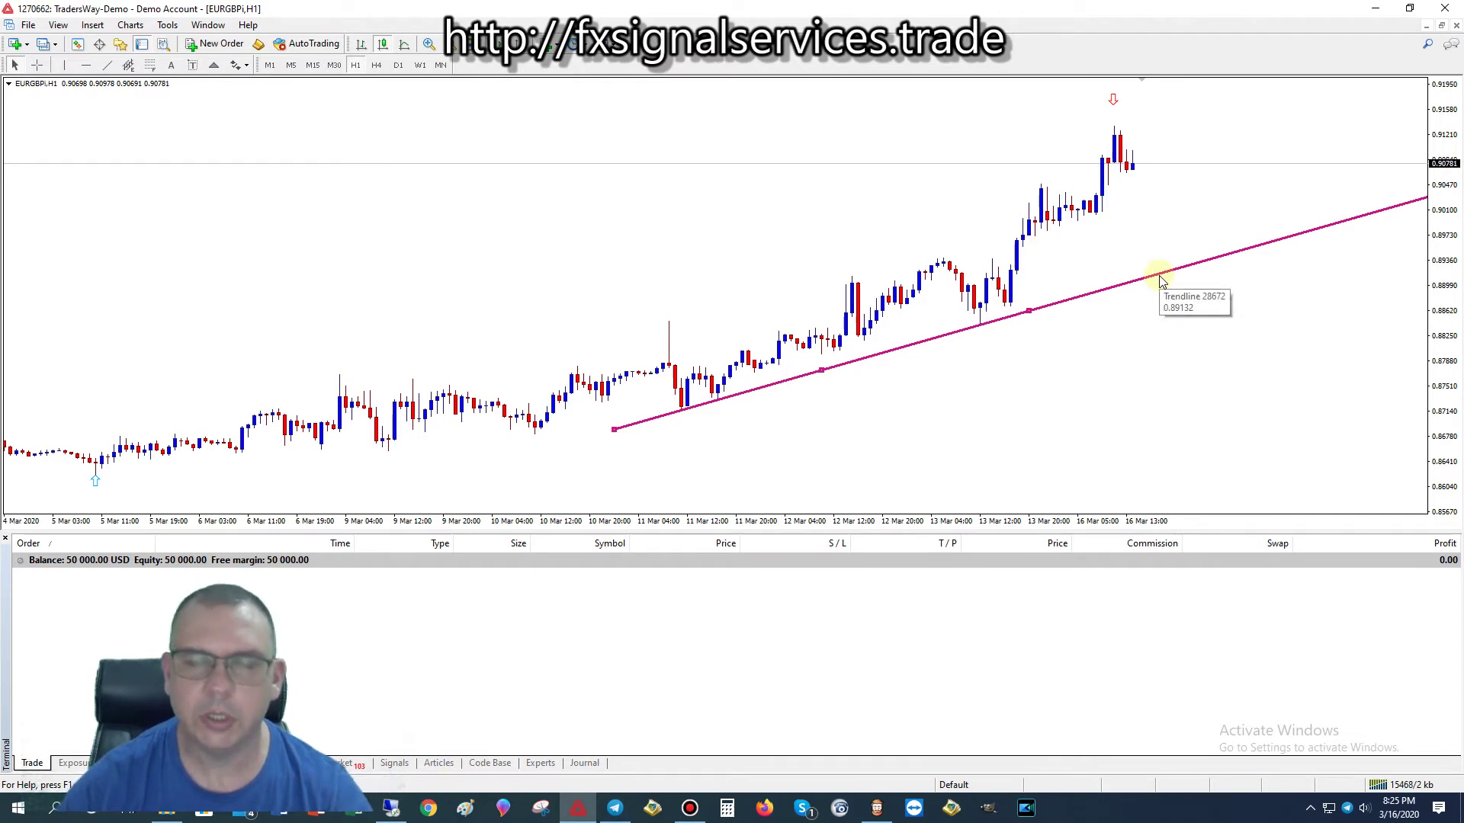
{"action": "left_click_drag", "start_coordinate": [1445, 336], "coordinate": [1456, 305]}
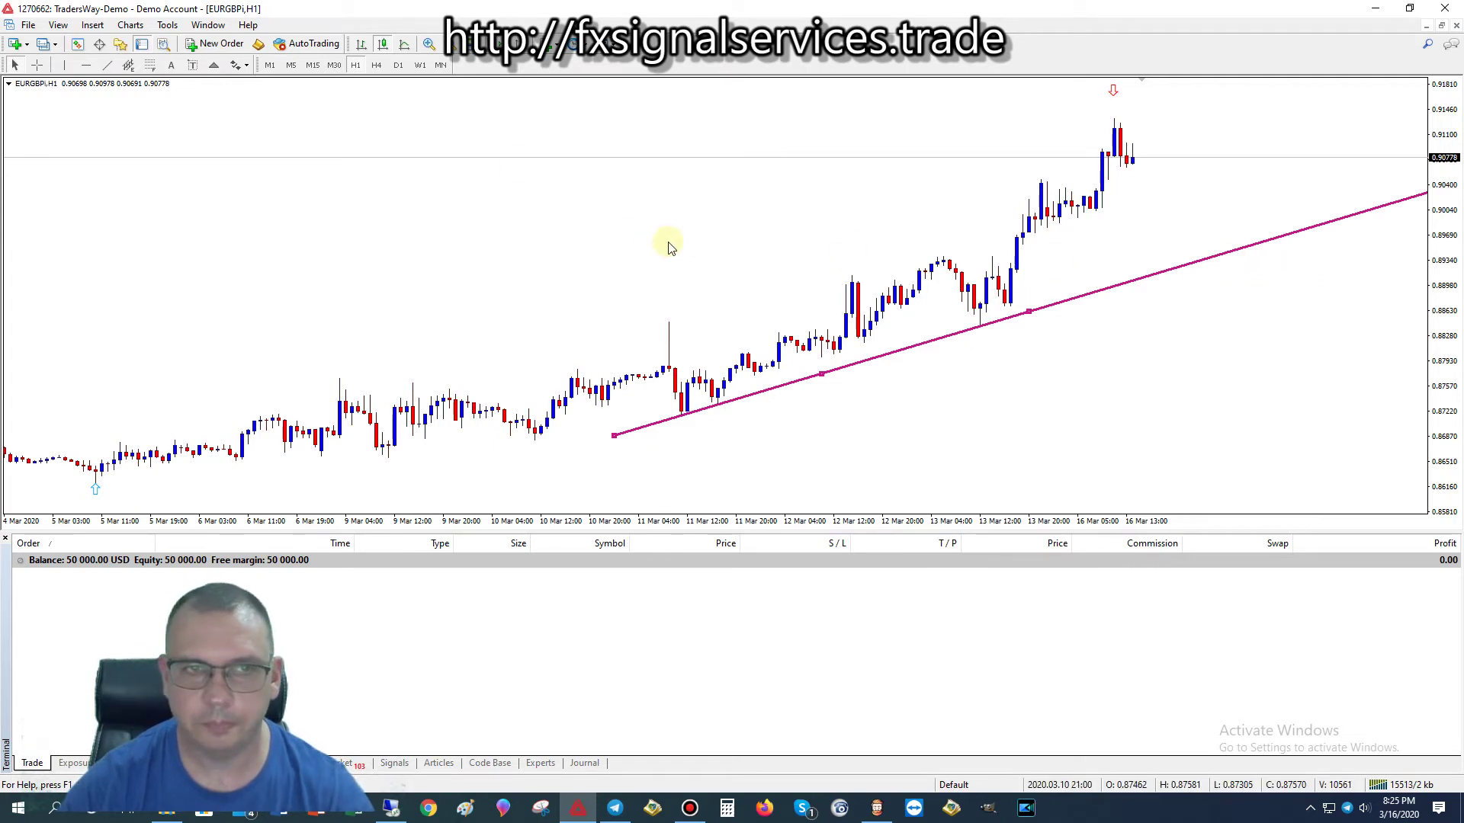
Step: Return to H4, compress the price scale, and draw a Fibonacci retracement from February low to March high
{"action": "left_click", "coordinate": [375, 65]}
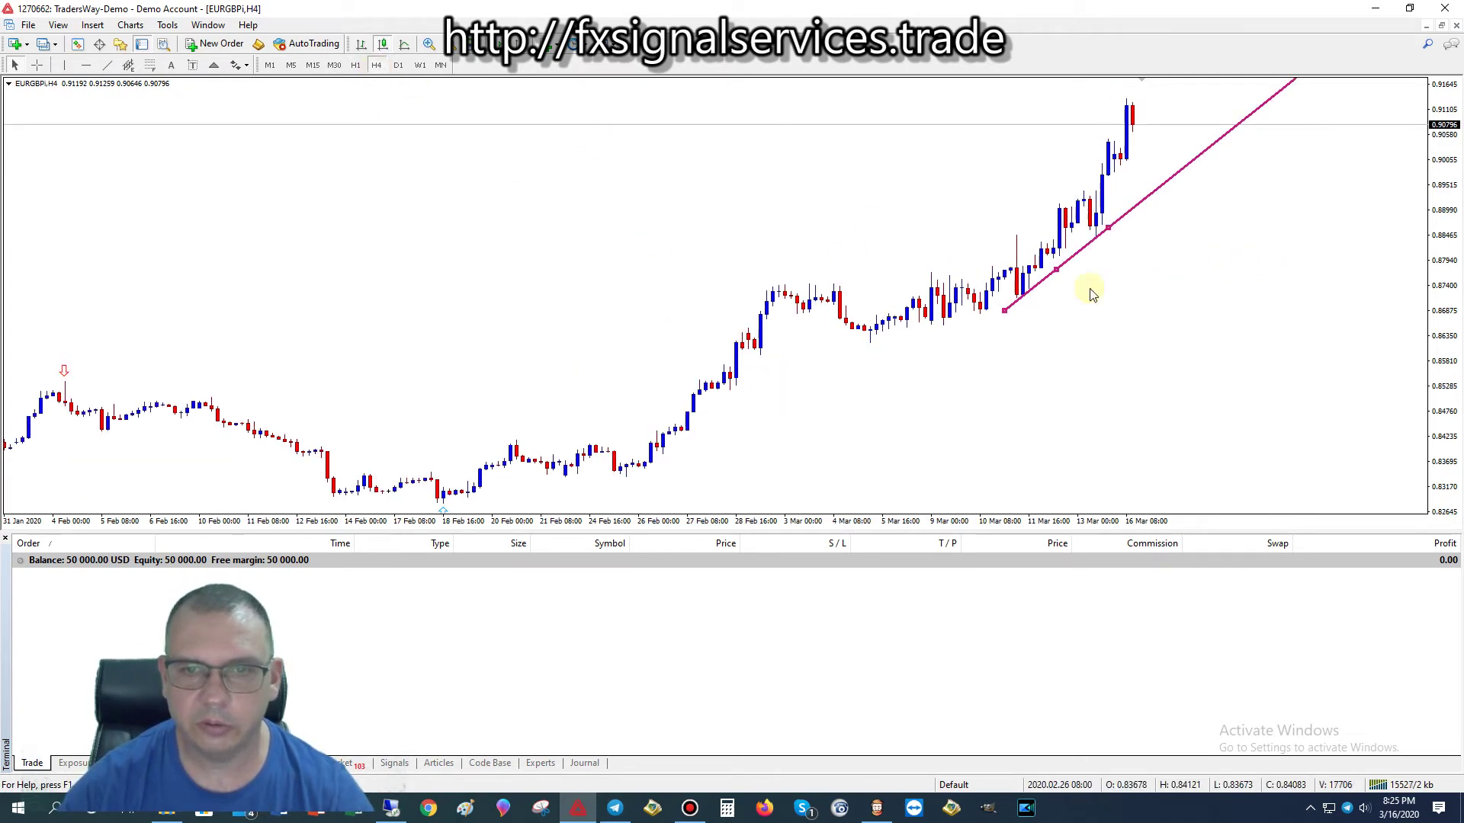
{"action": "left_click_drag", "start_coordinate": [1456, 400], "coordinate": [1452, 413]}
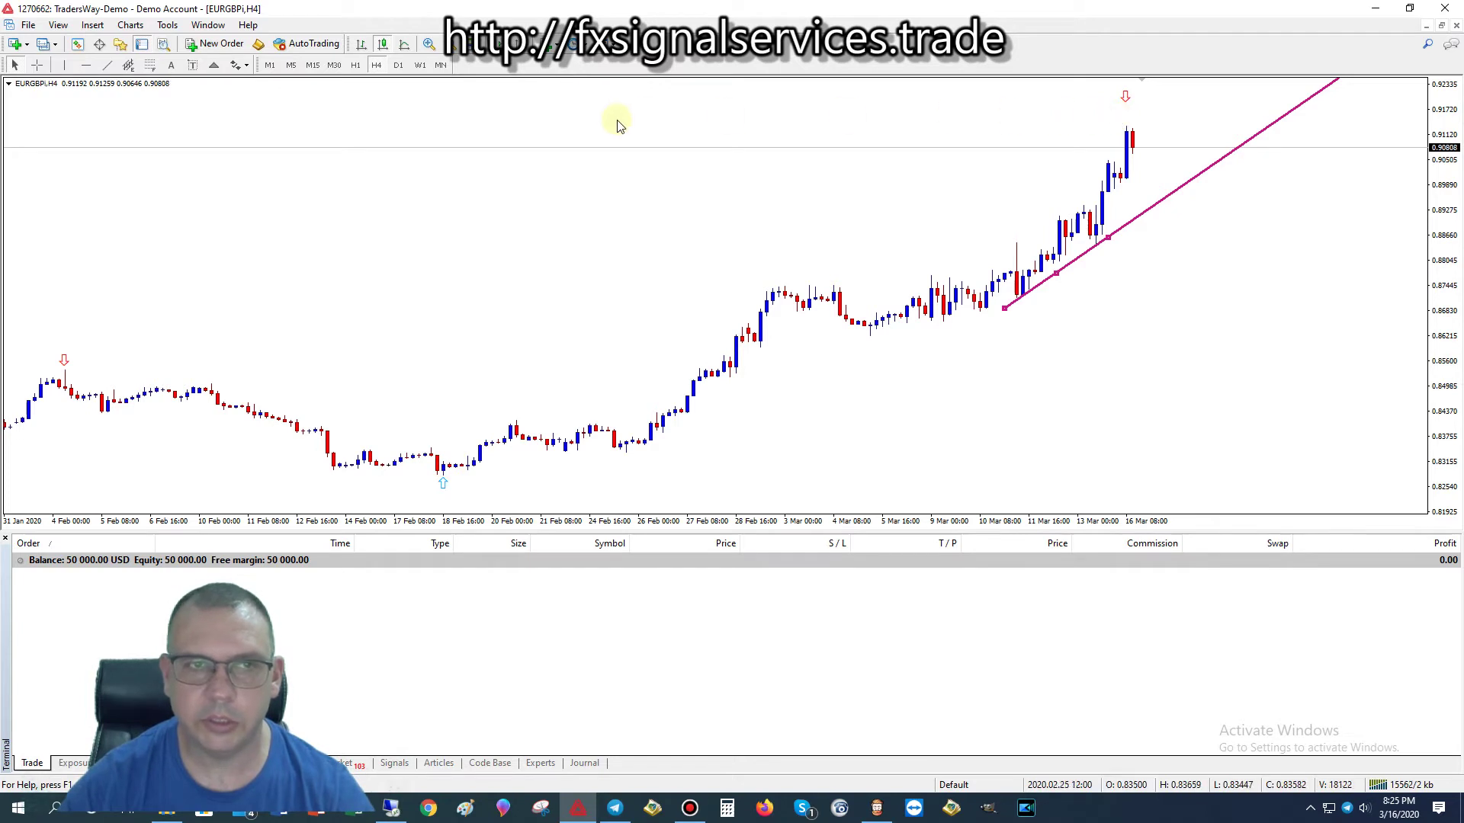
{"action": "left_click", "coordinate": [151, 69]}
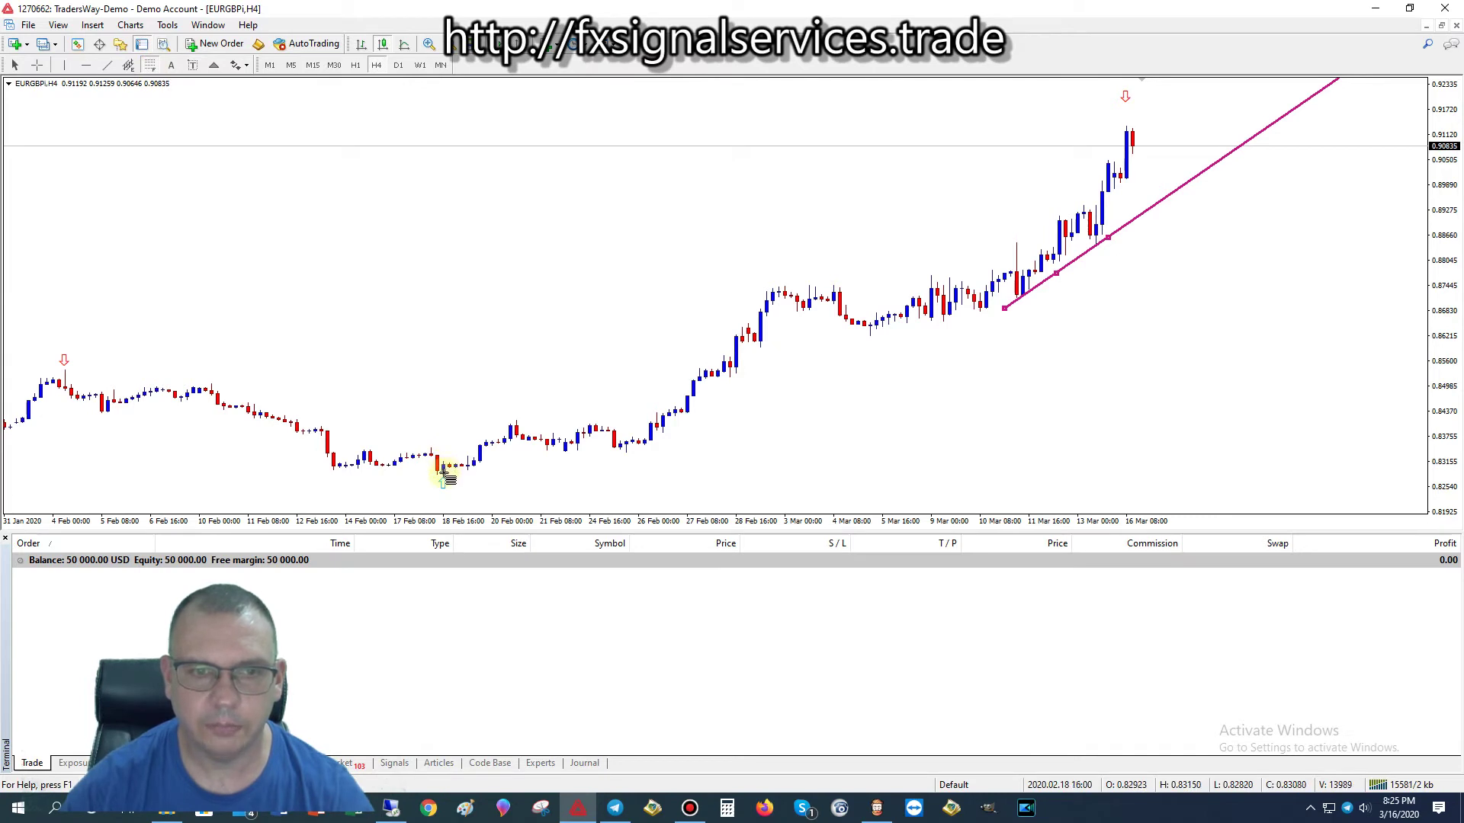
{"action": "left_click_drag", "start_coordinate": [443, 473], "coordinate": [1121, 131]}
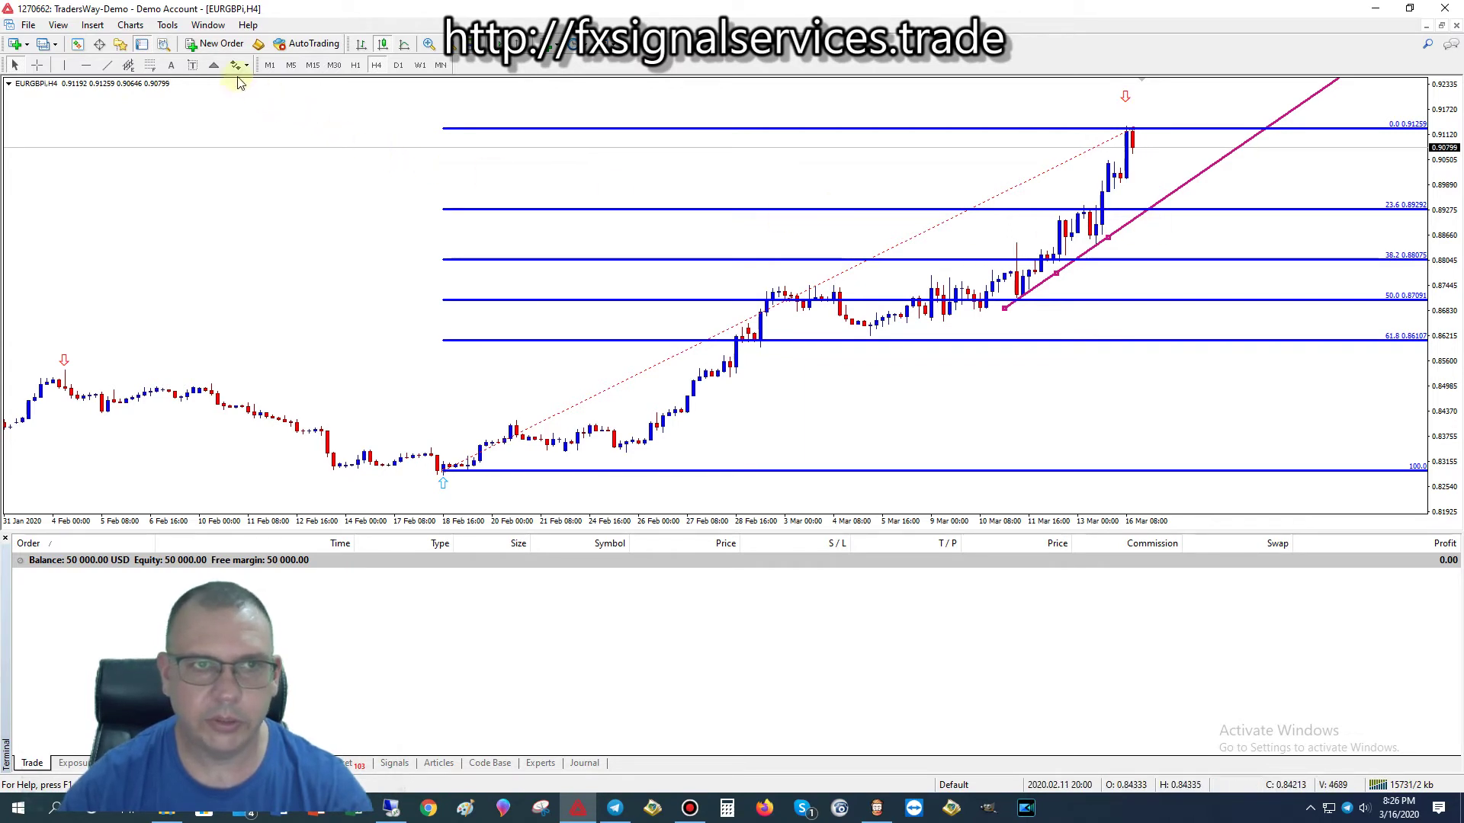
{"action": "left_click", "coordinate": [219, 47]}
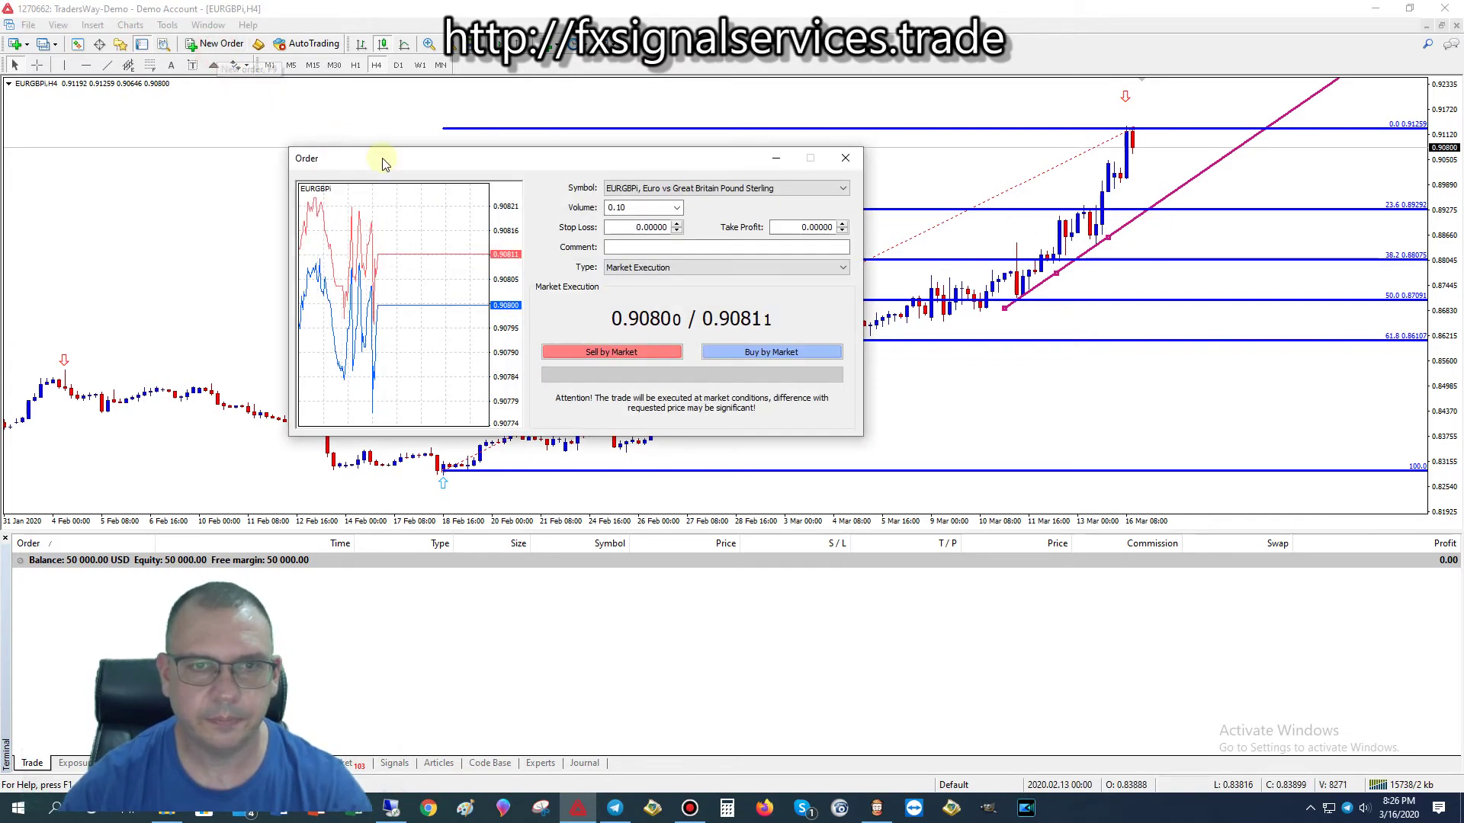
Step: Make the new EURGBP order a Sell Stop pending order
{"action": "left_click", "coordinate": [684, 267]}
{"action": "left_click", "coordinate": [664, 290]}
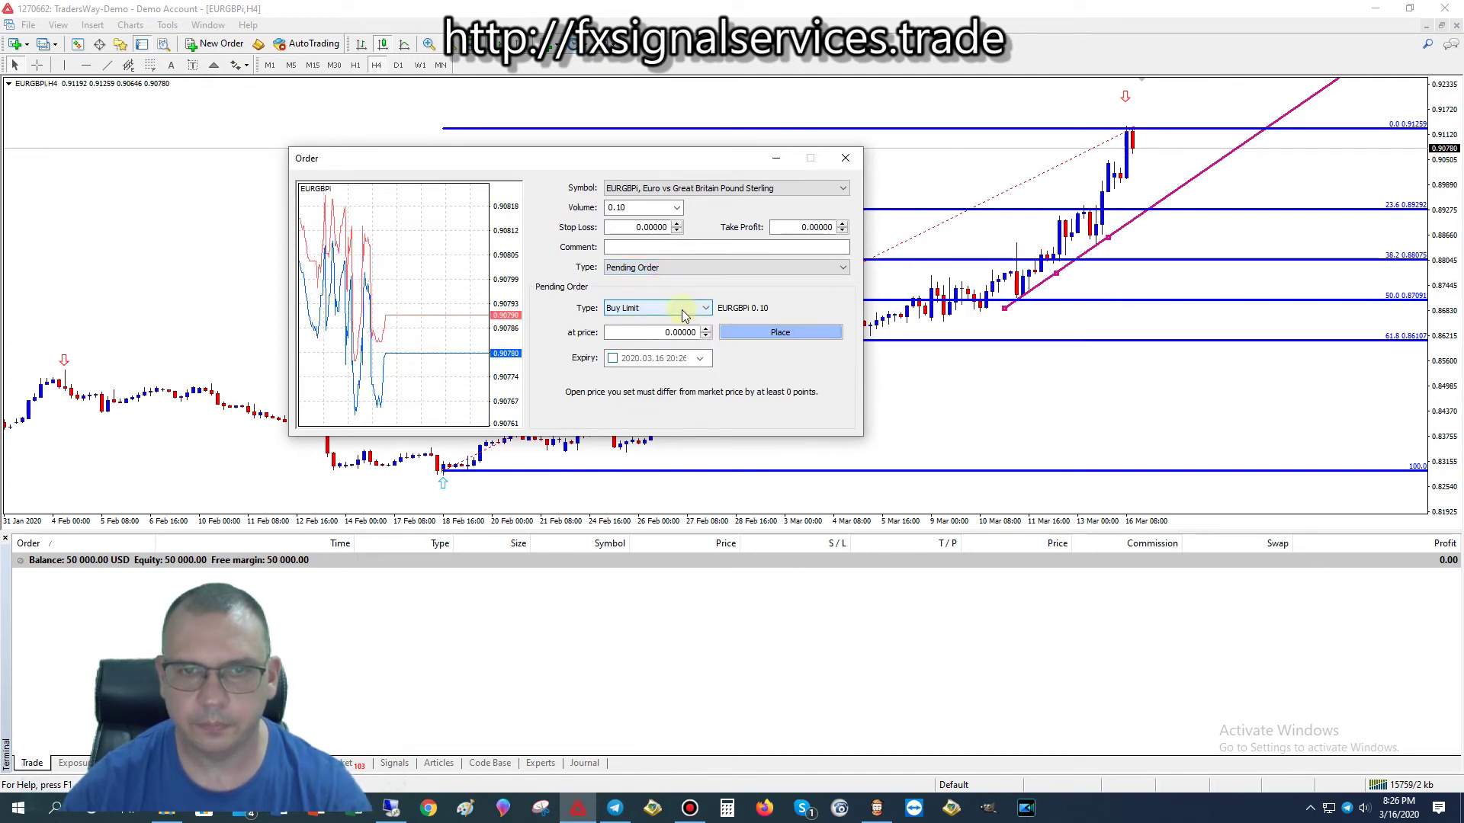
{"action": "left_click", "coordinate": [669, 307]}
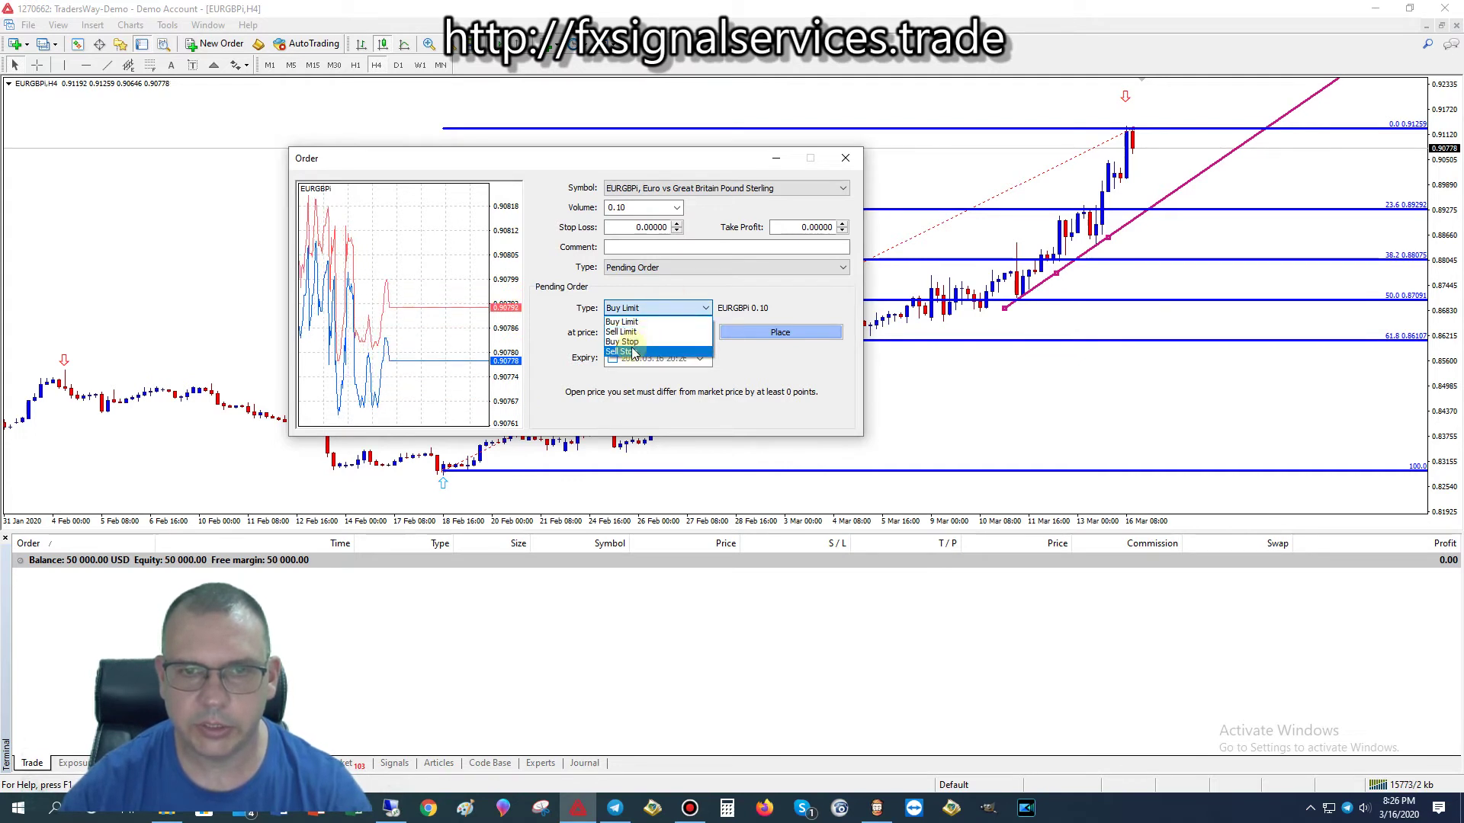
{"action": "left_click", "coordinate": [639, 351]}
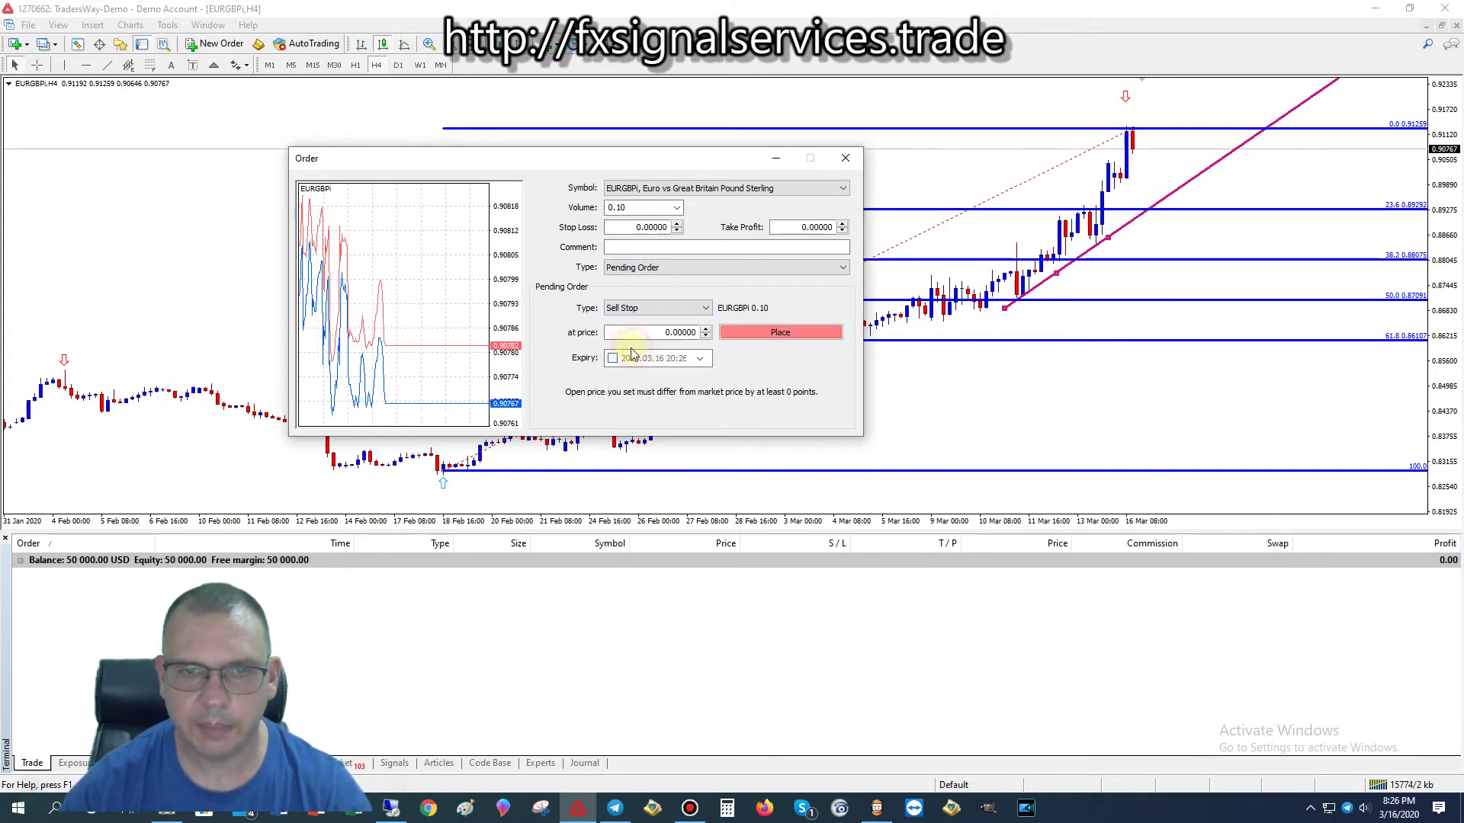
Step: Set the pending order's entry price to 0.89200
{"action": "double_click", "coordinate": [675, 336]}
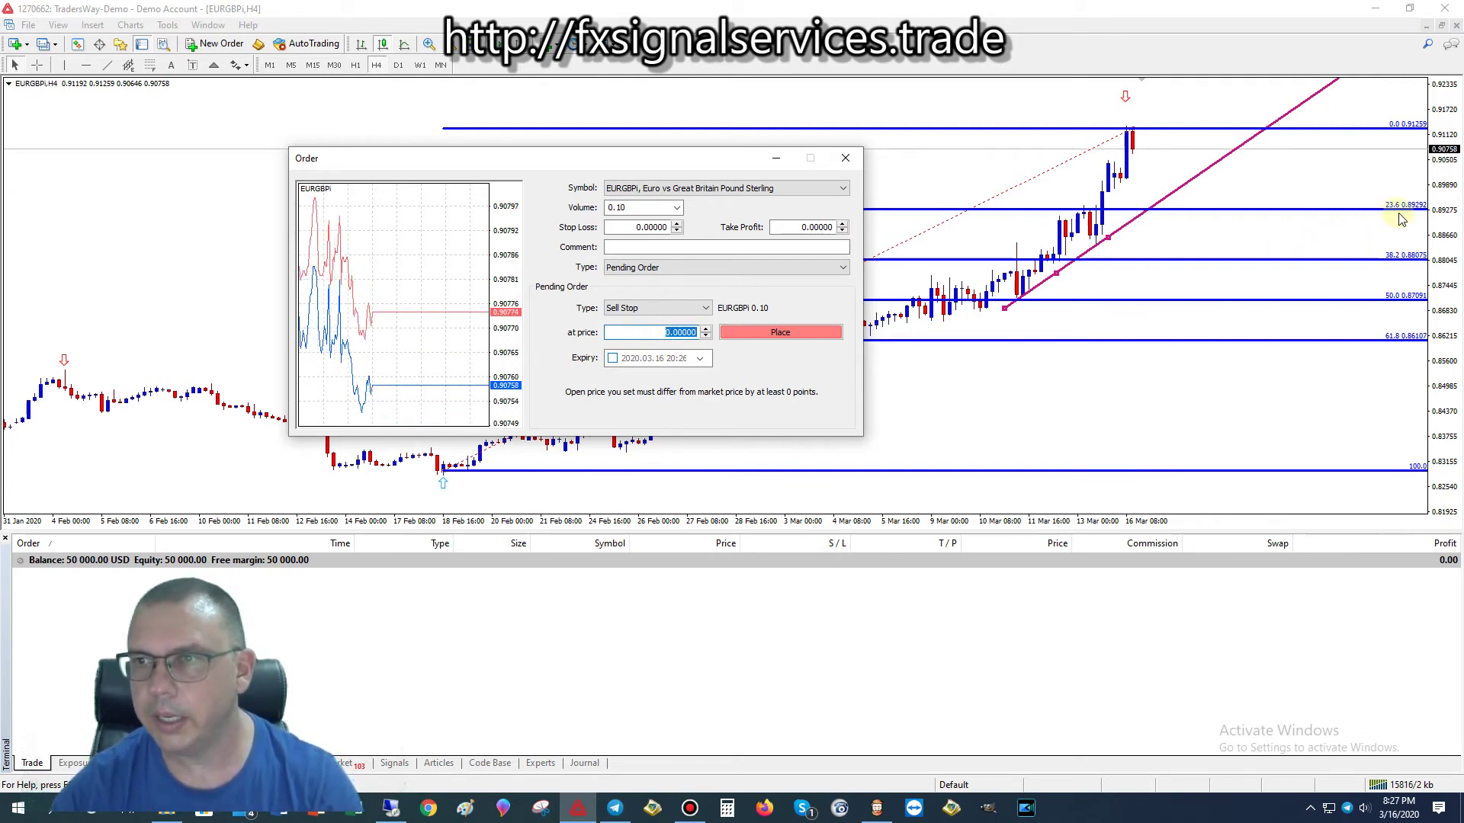
{"action": "key", "text": "Home"}
{"action": "key", "text": "Right"}
{"action": "key", "text": "Right"}
{"action": "type", "text": "8"}
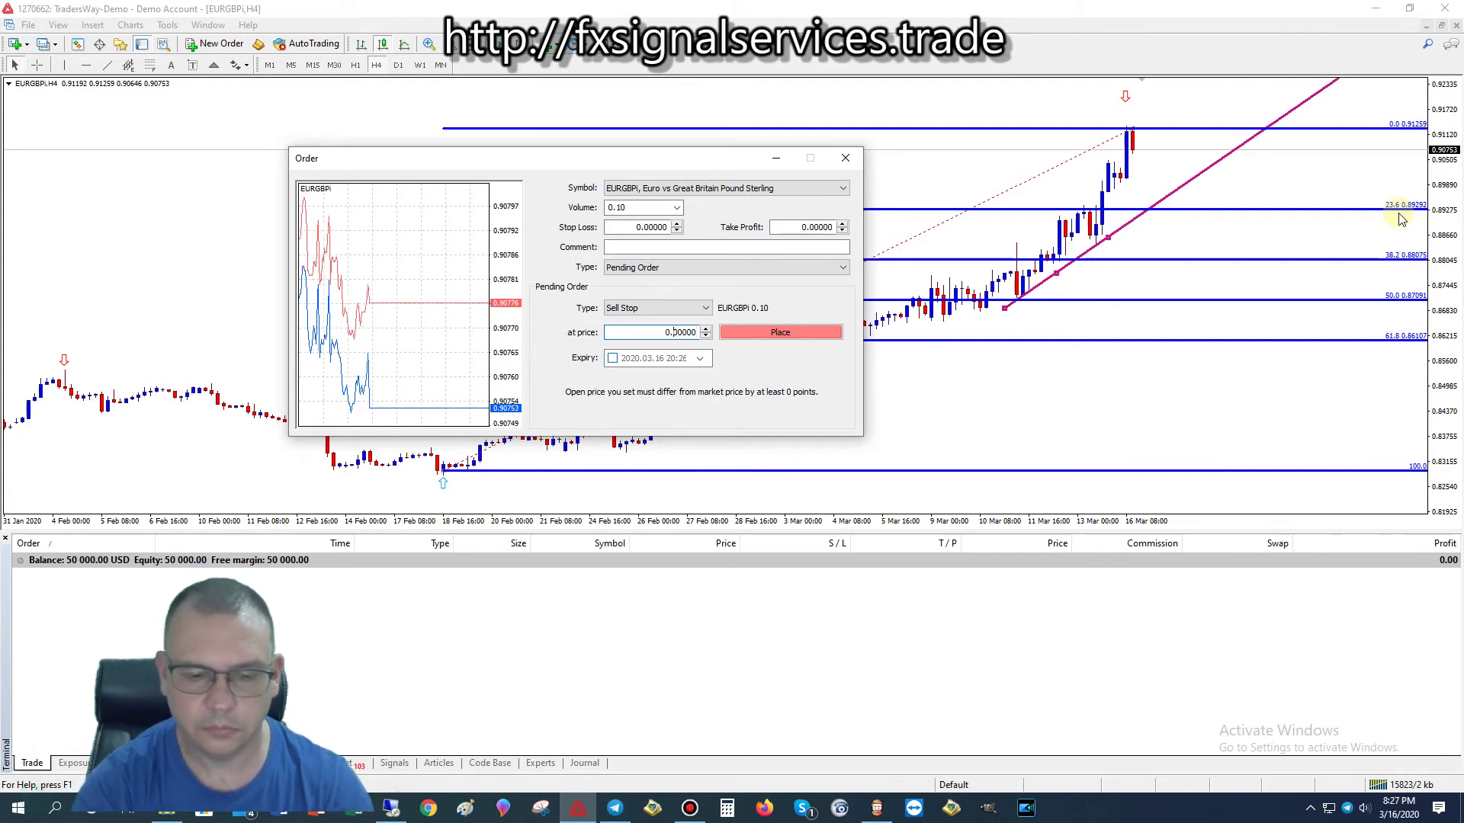
{"action": "type", "text": "9"}
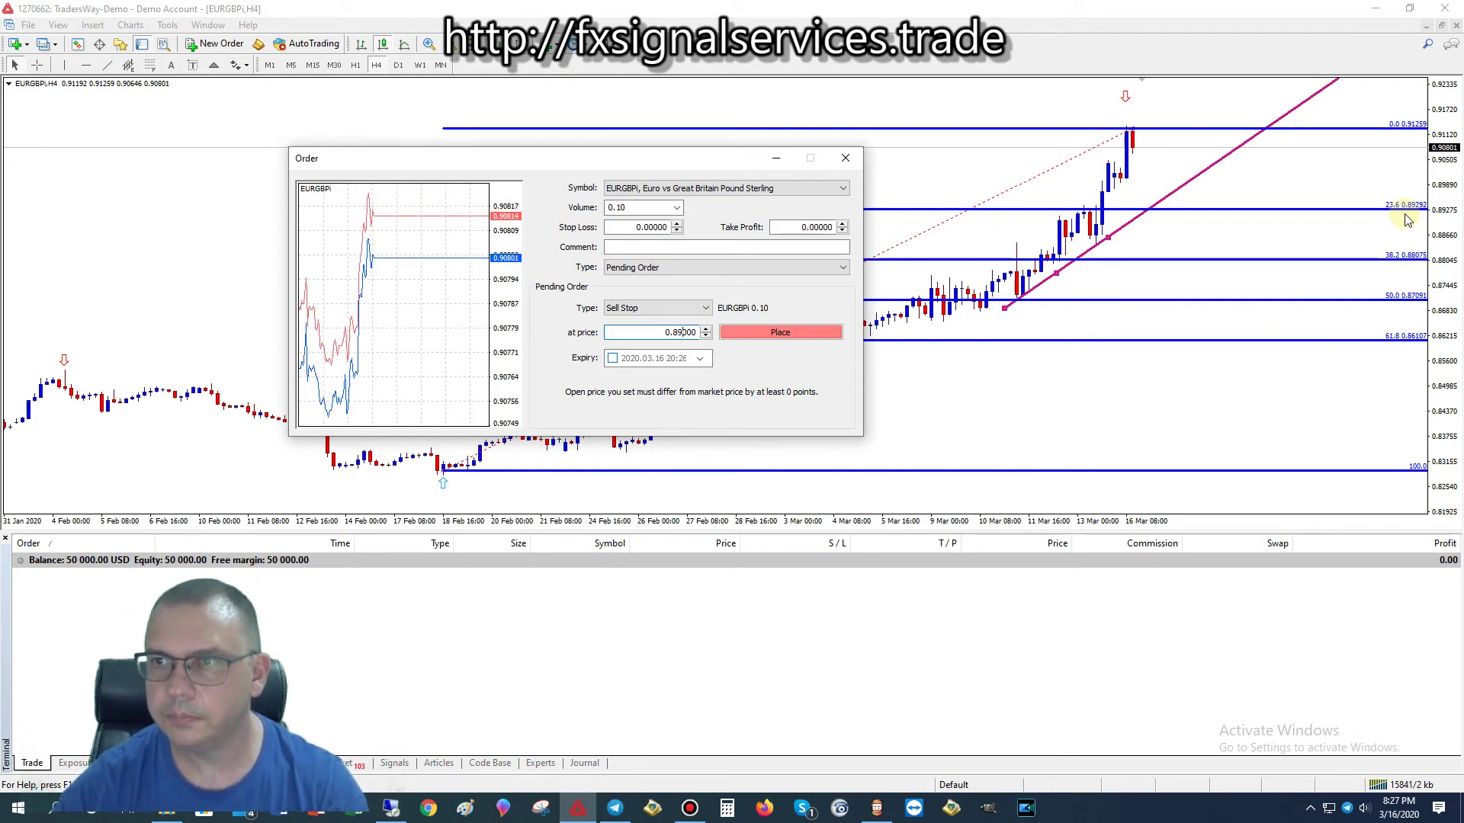
{"action": "type", "text": "2"}
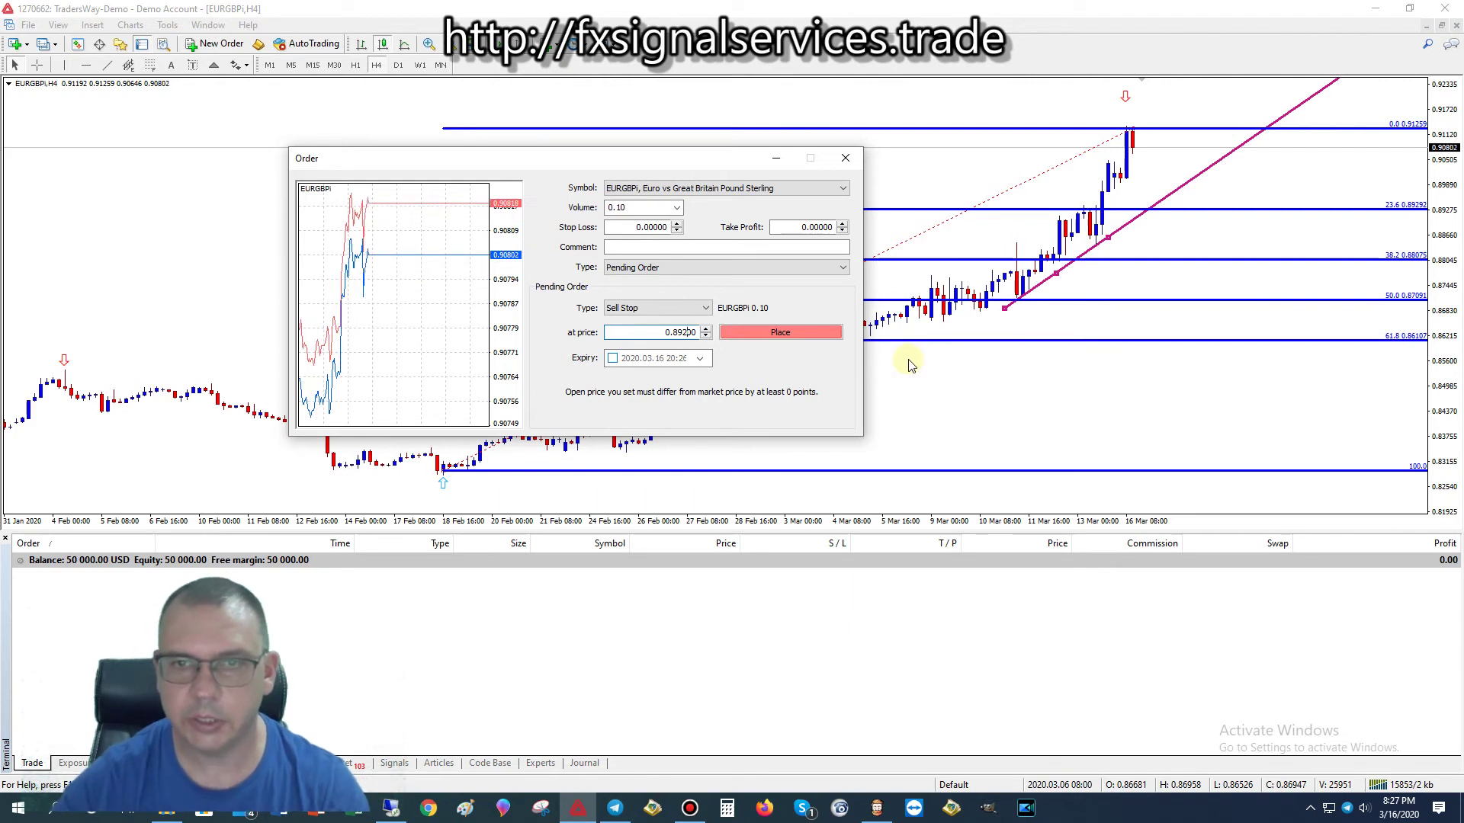
Step: Set take profit to 0.88600 and place the sell stop order
{"action": "double_click", "coordinate": [814, 227]}
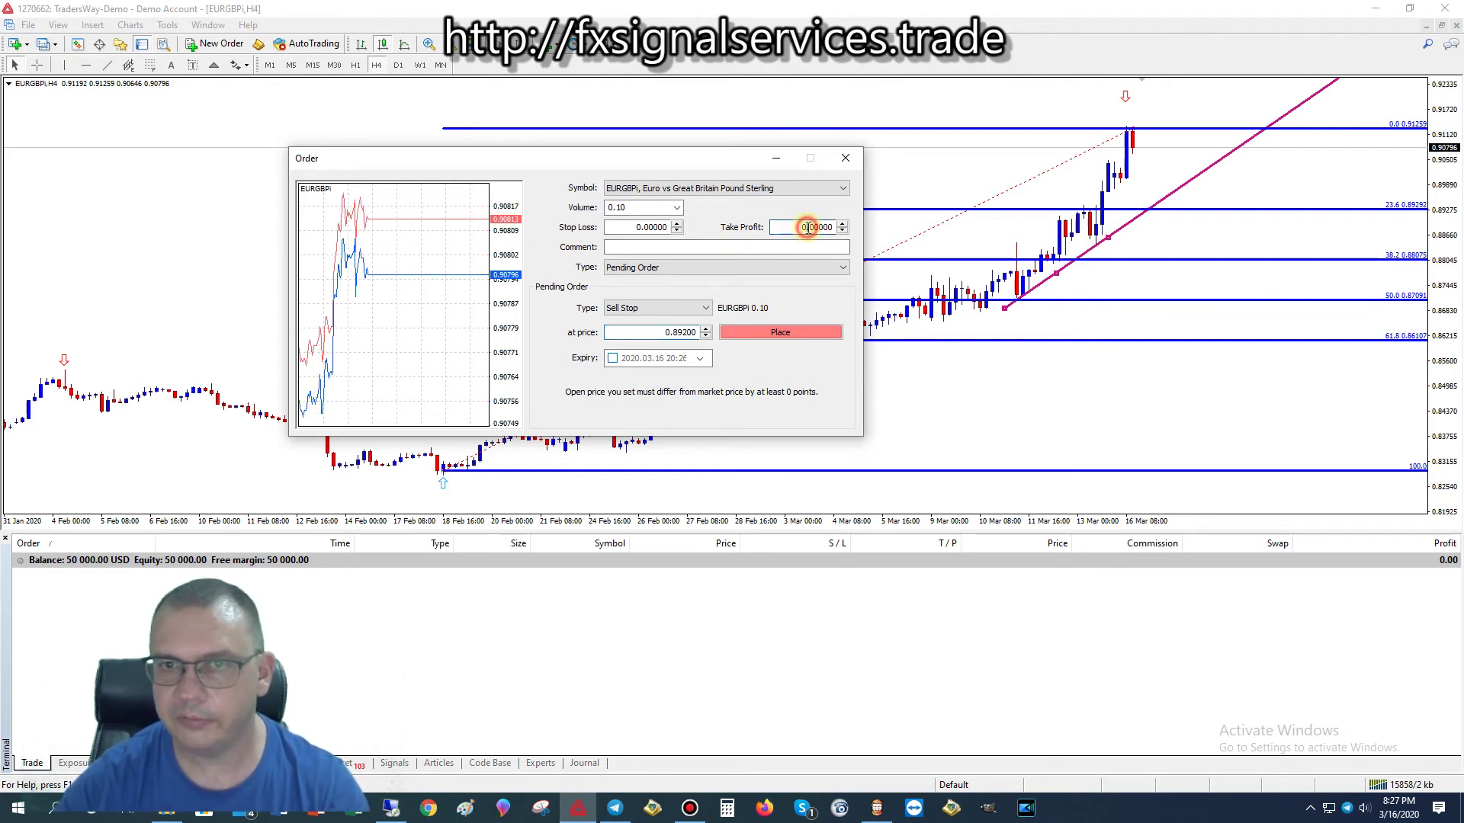
{"action": "left_click", "coordinate": [814, 227]}
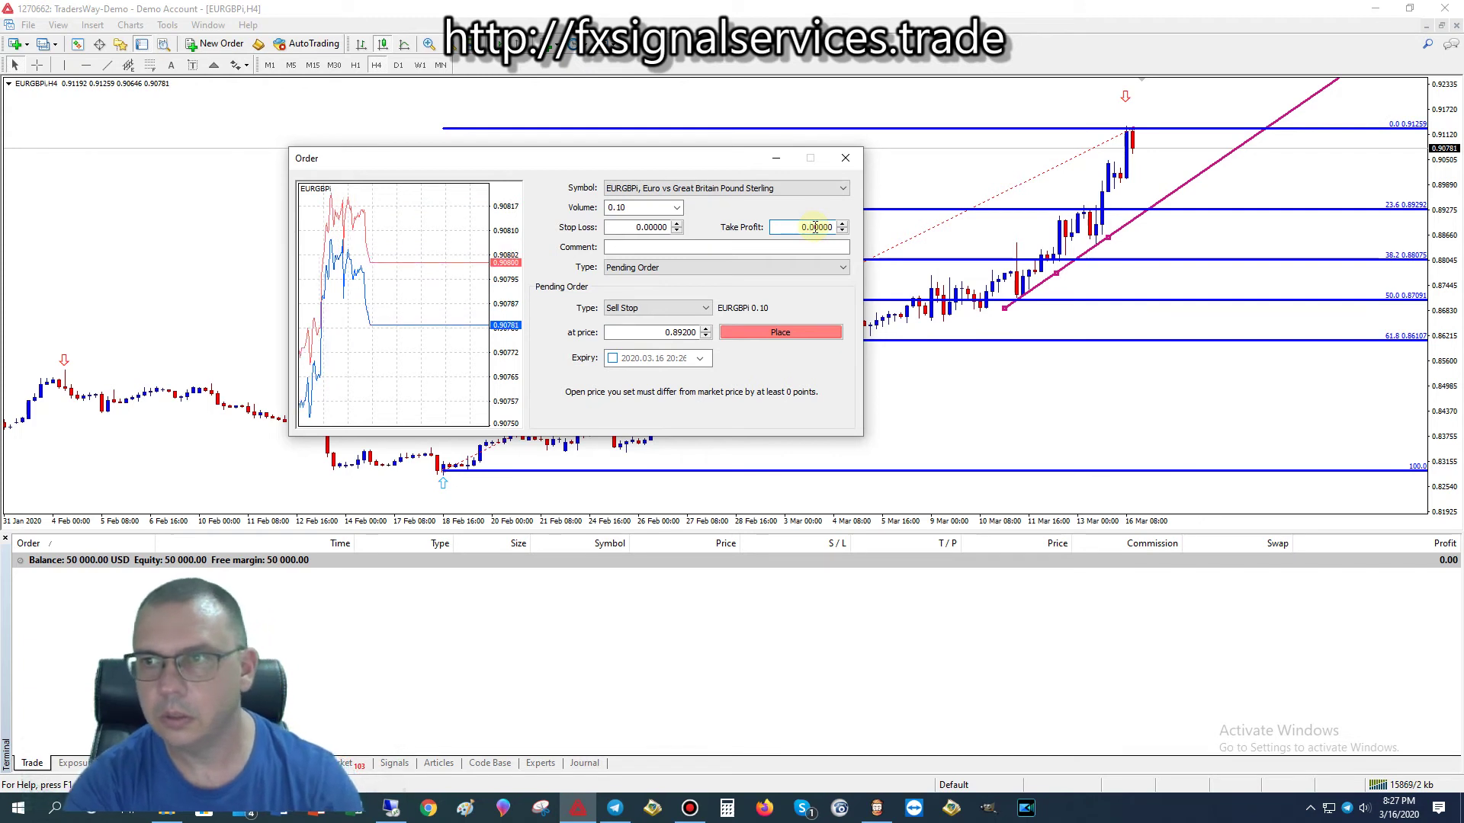
{"action": "key", "text": "BackSpace"}
{"action": "type", "text": "88"}
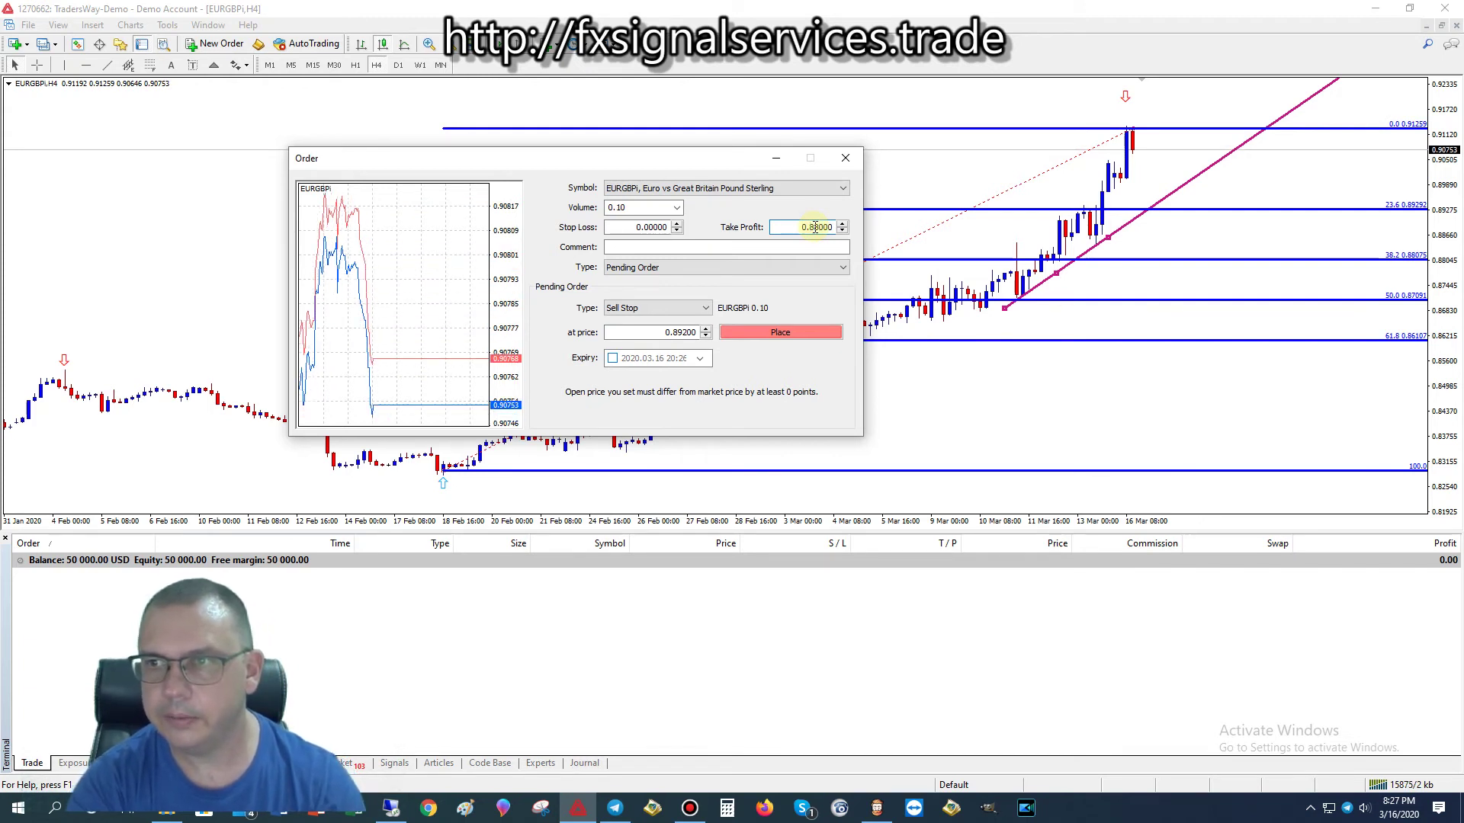
{"action": "key", "text": "Delete"}
{"action": "type", "text": "6"}
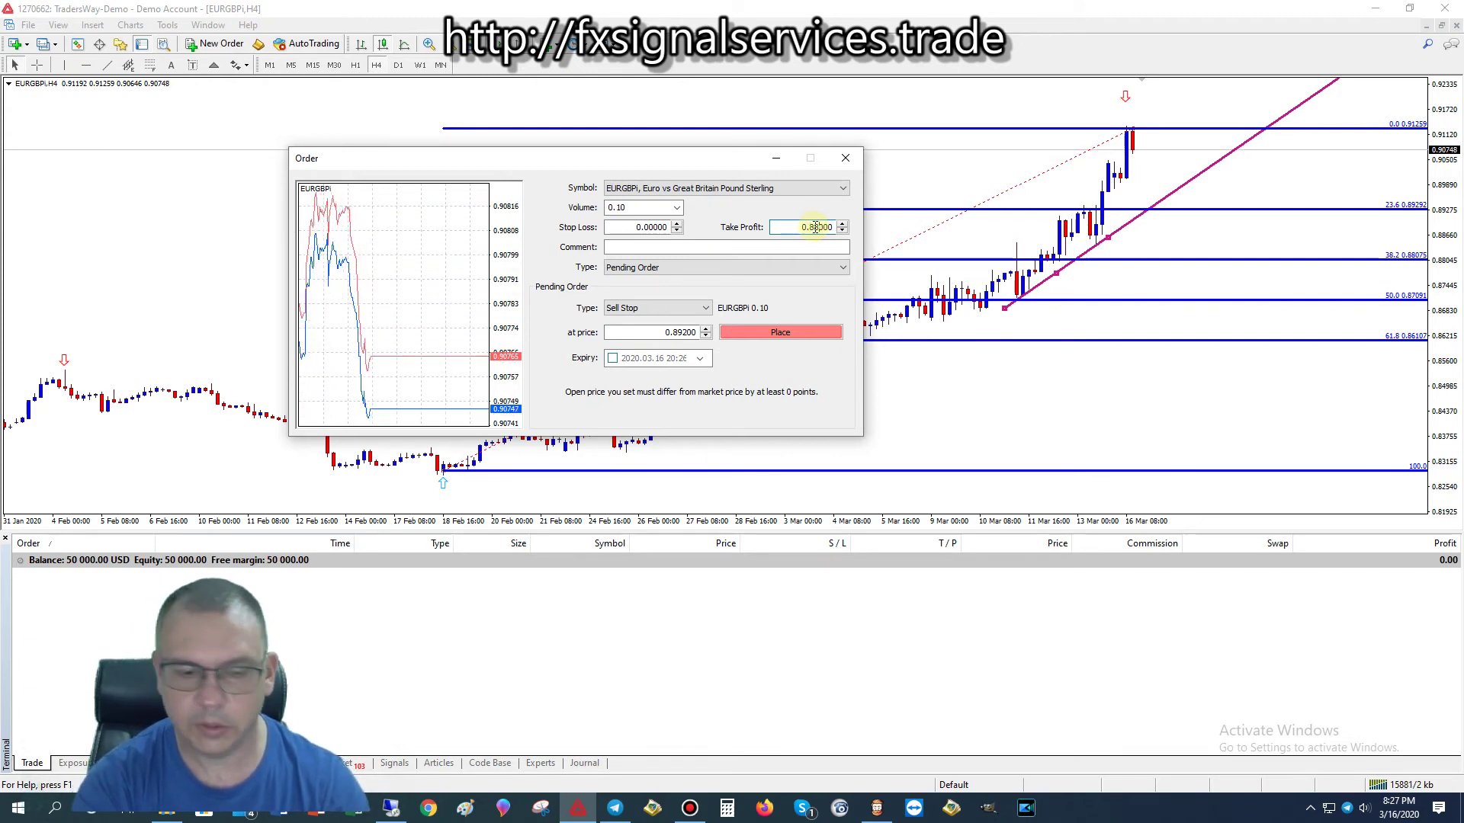
{"action": "left_click", "coordinate": [778, 335]}
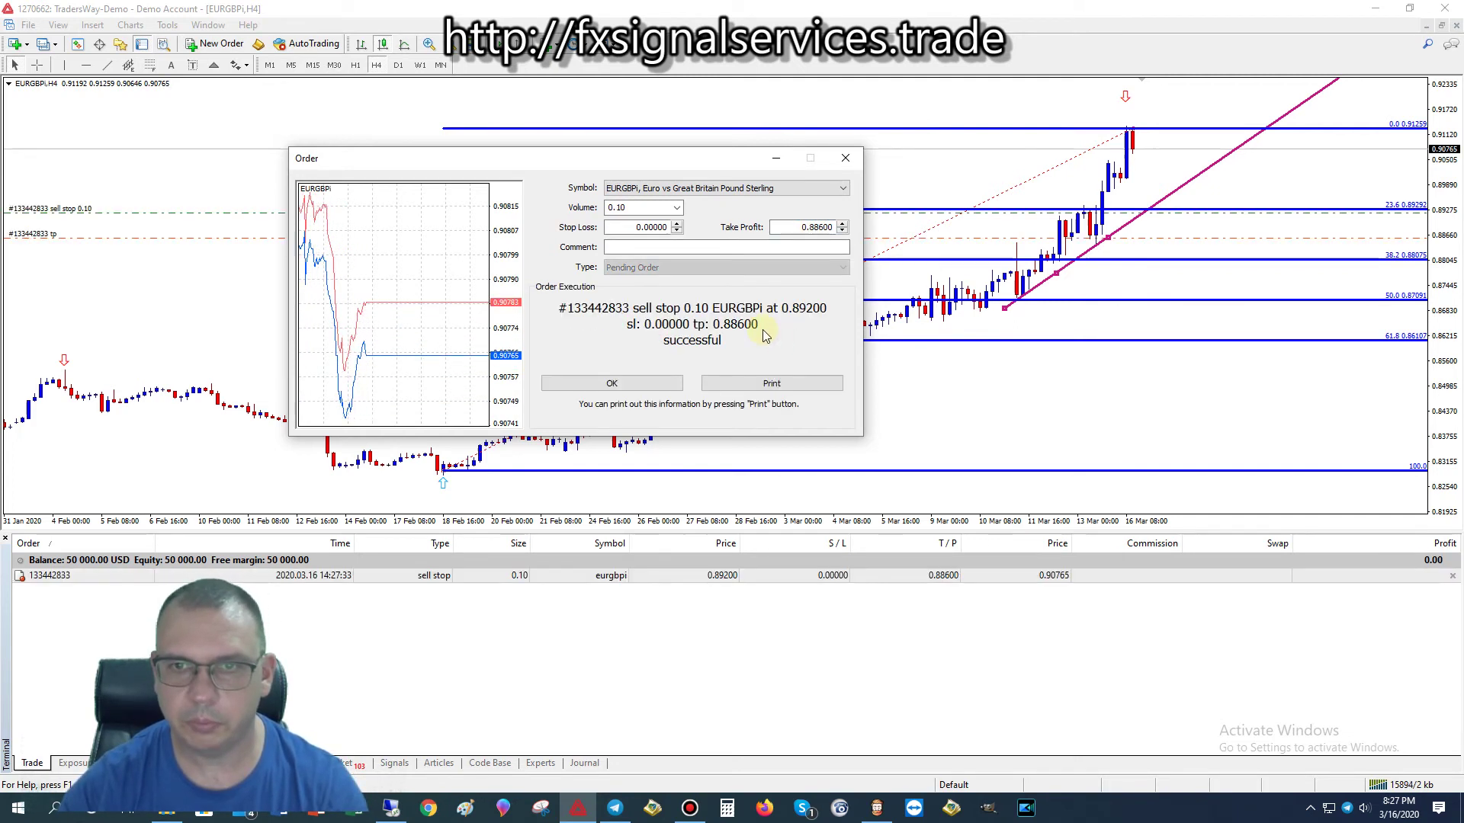
Step: Enable one-click trading and drag the sell stop down to 0.89101, take profit following to 0.88501
{"action": "left_click", "coordinate": [607, 384]}
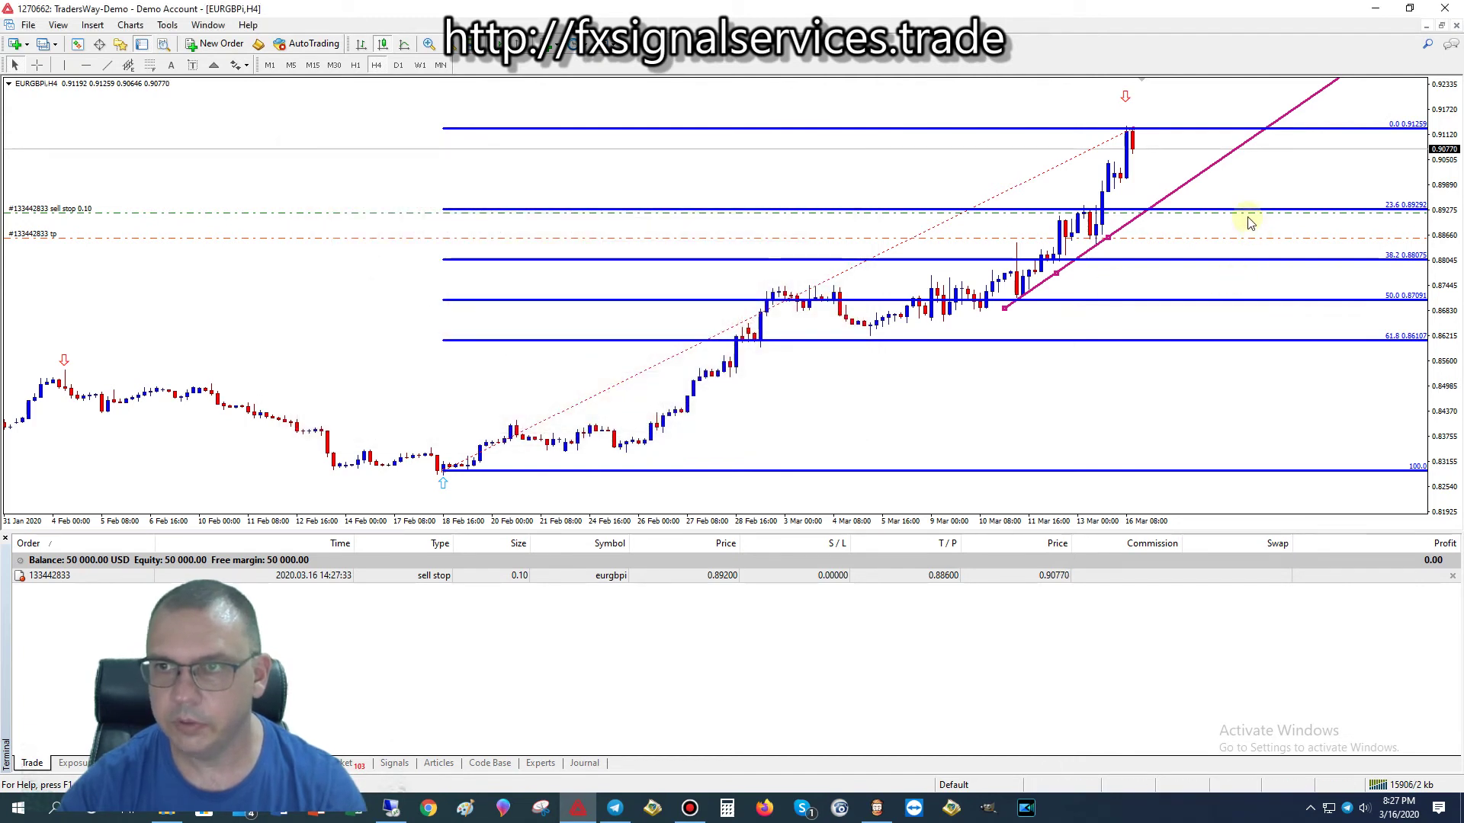
{"action": "left_click_drag", "start_coordinate": [1248, 218], "coordinate": [1248, 220]}
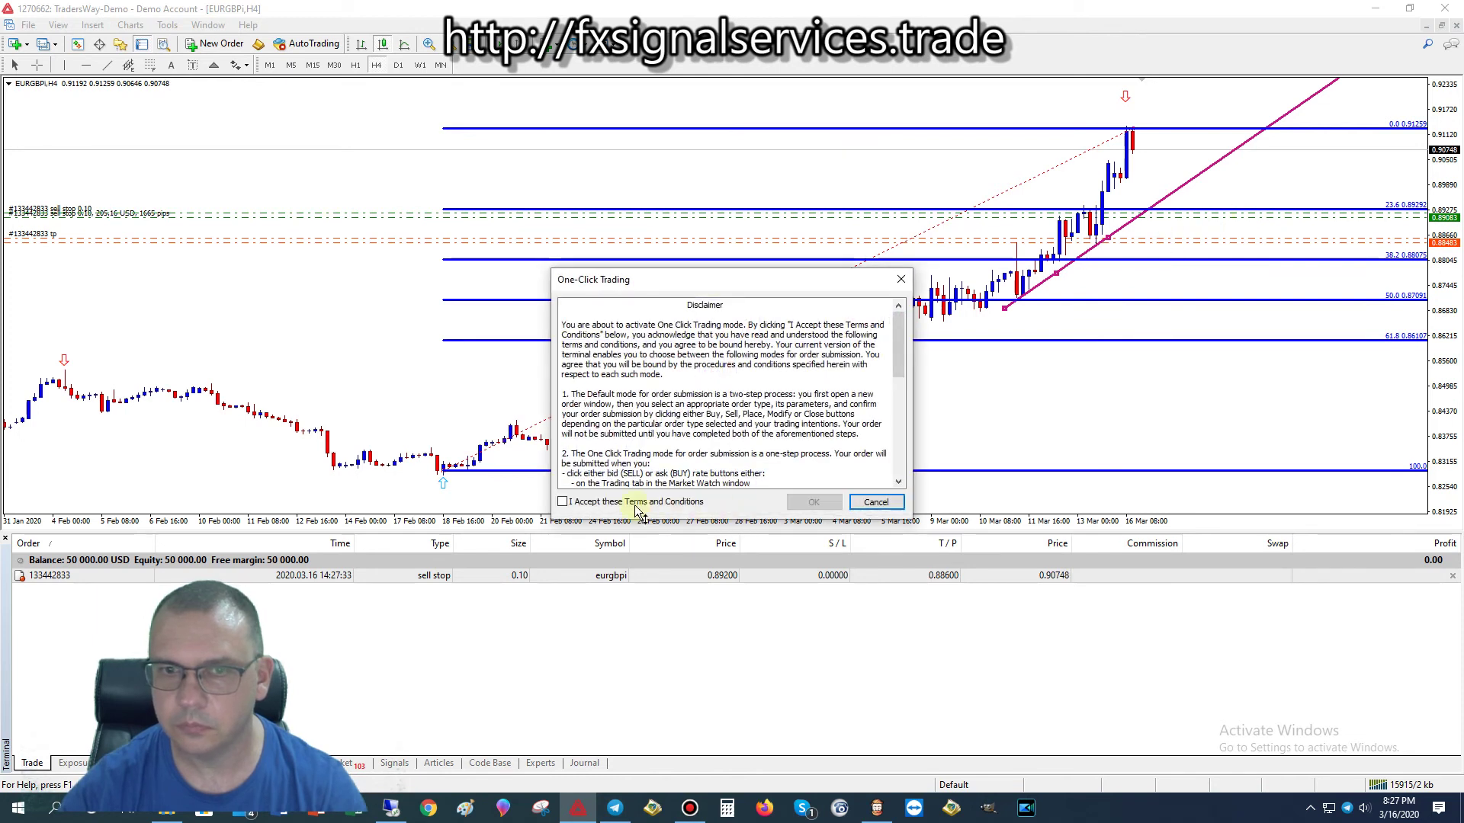
{"action": "left_click", "coordinate": [563, 502]}
{"action": "left_click", "coordinate": [837, 502]}
{"action": "left_click_drag", "start_coordinate": [1228, 214], "coordinate": [1227, 220]}
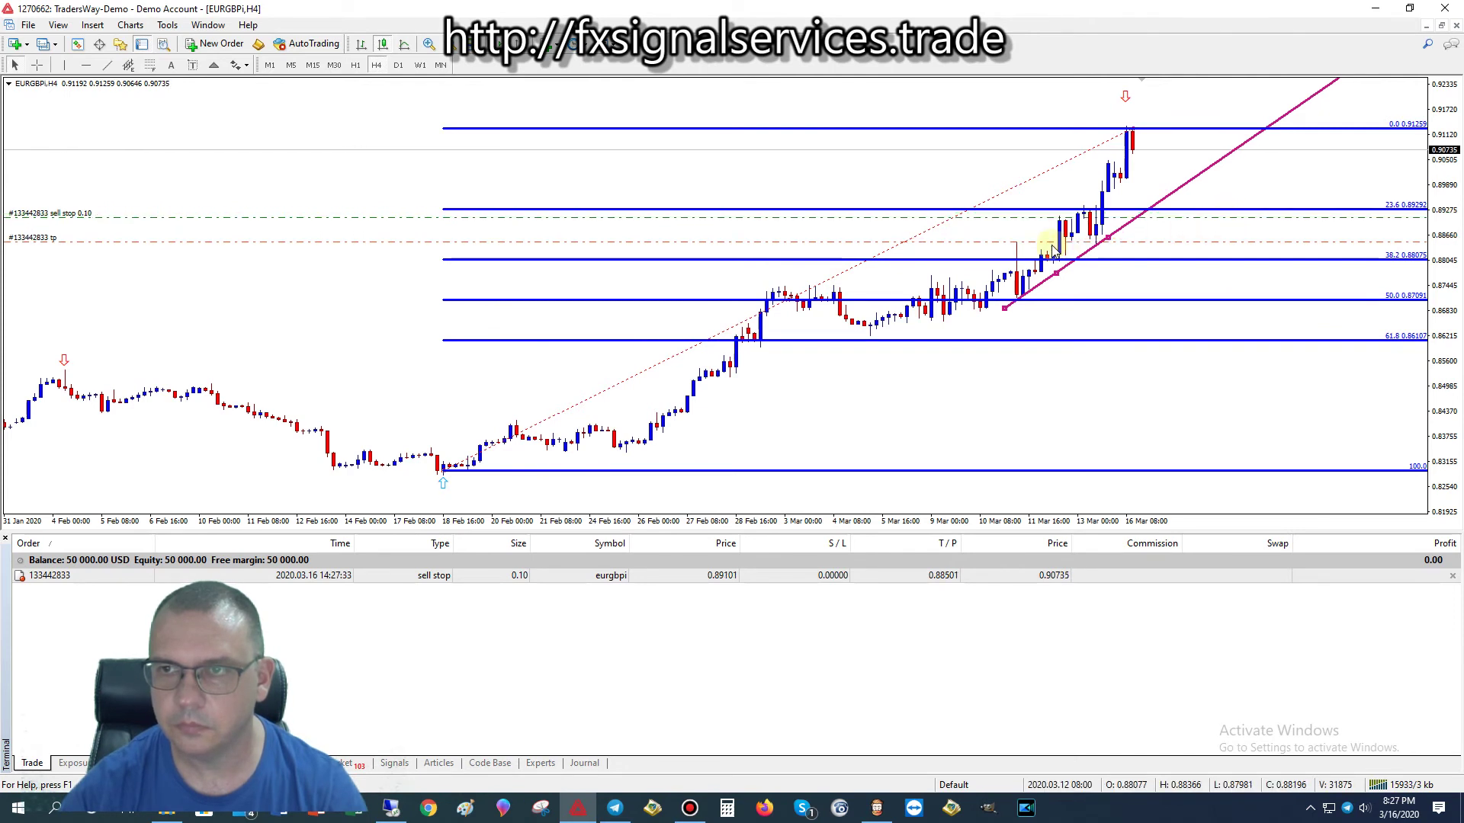